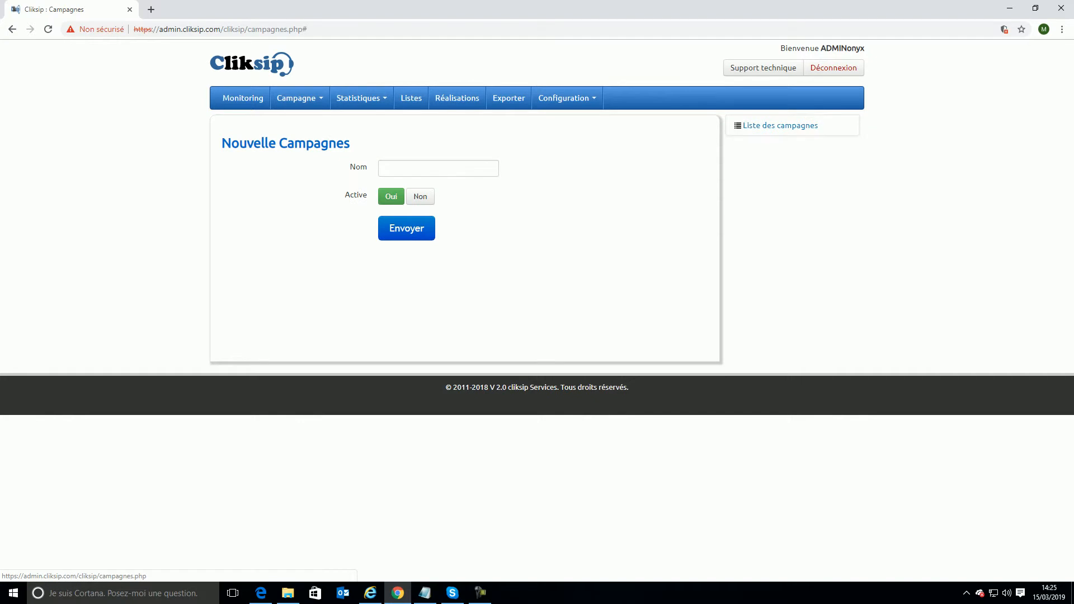
# Create an active campaign named Campagne2130.
pyautogui.click(438, 169)
pyautogui.write('Camp')
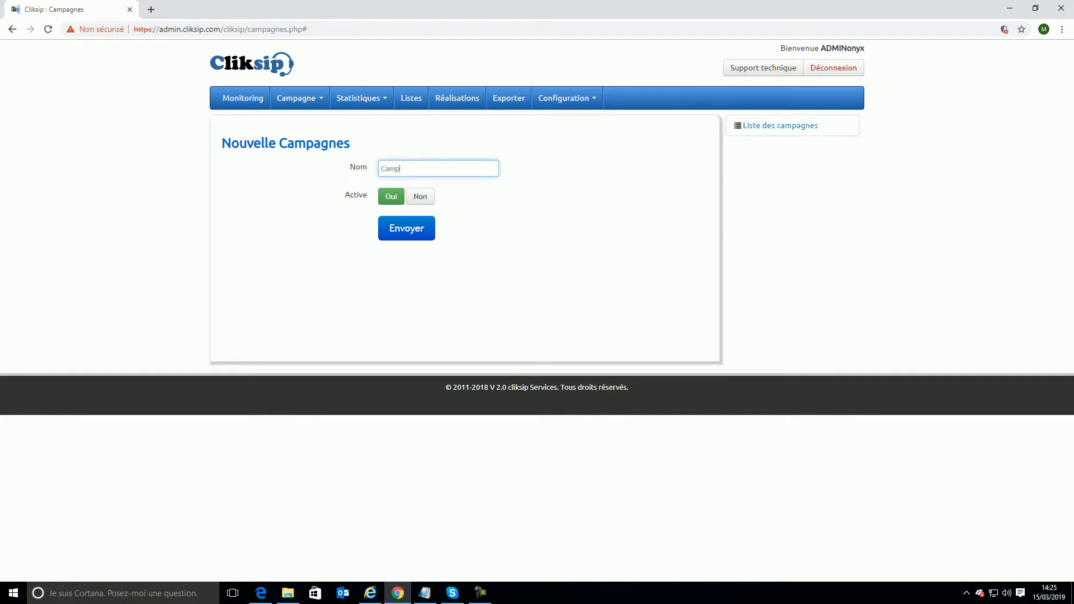
pyautogui.write('agne2130')
pyautogui.press('Return')
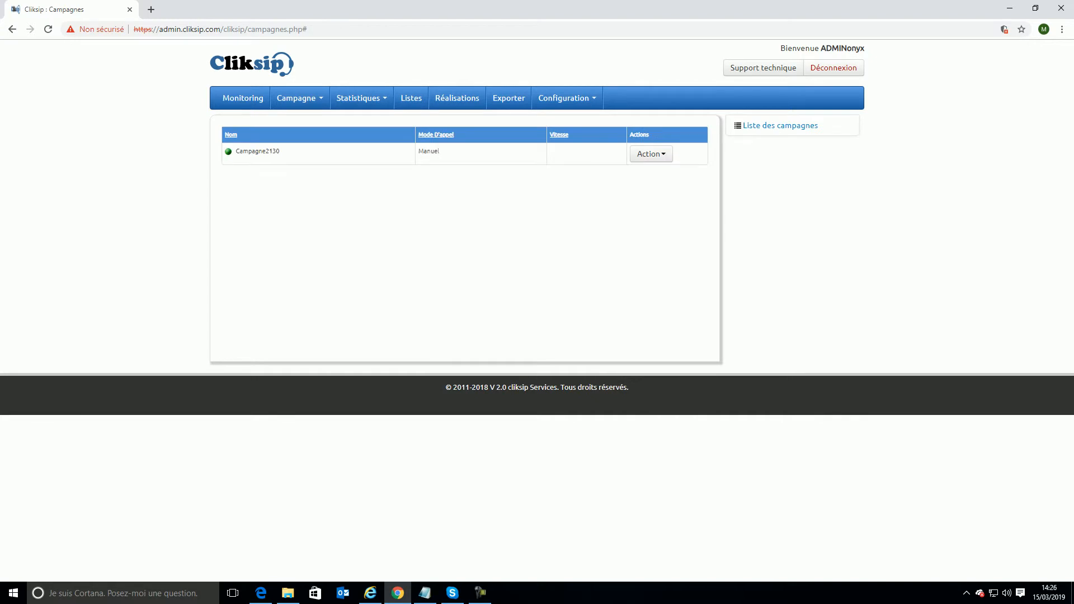
# Create an active call list named Alpha for Campagne2130 with the description Test.
pyautogui.click(412, 98)
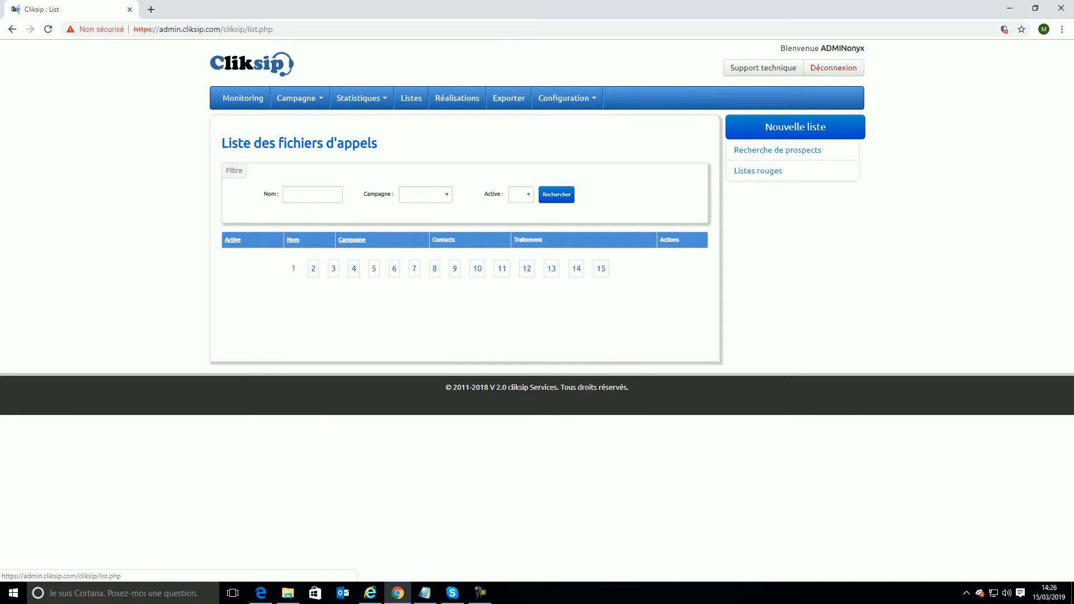
pyautogui.click(795, 127)
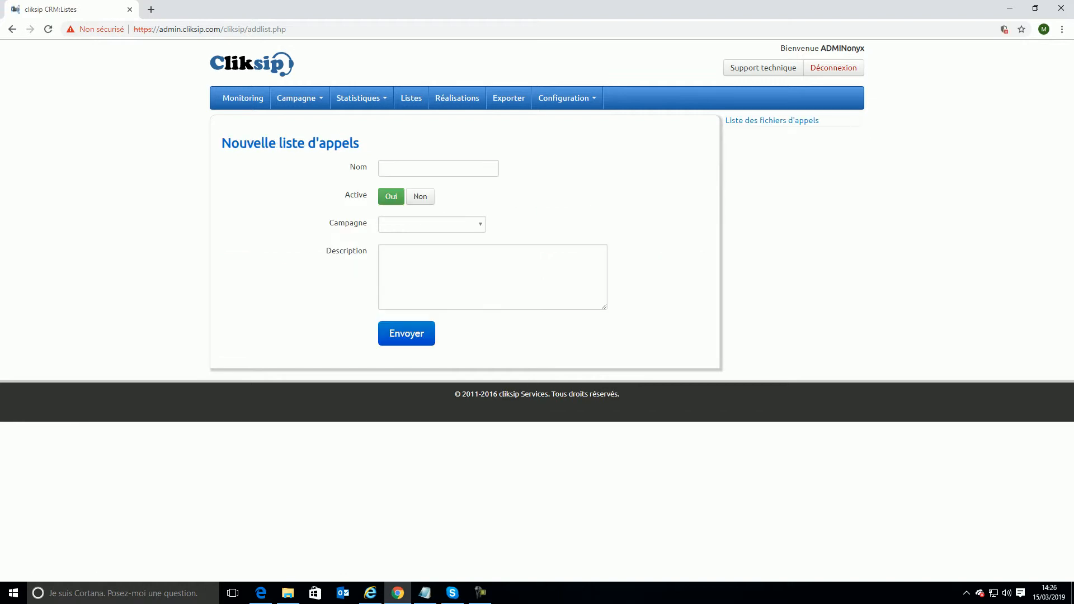
pyautogui.click(438, 169)
pyautogui.click(429, 193)
pyautogui.click(431, 225)
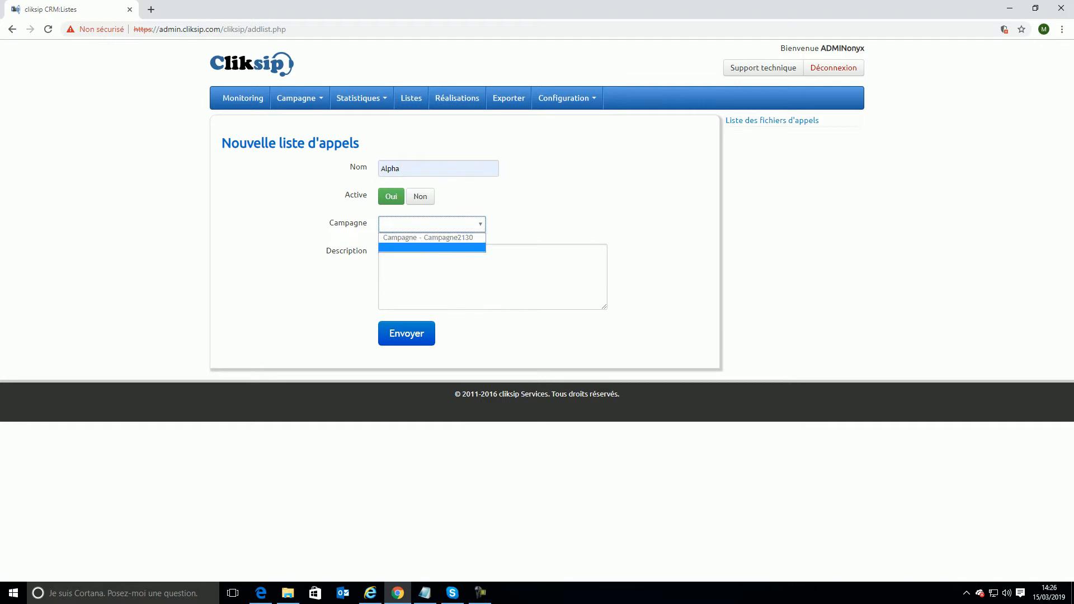
pyautogui.click(428, 237)
pyautogui.click(437, 270)
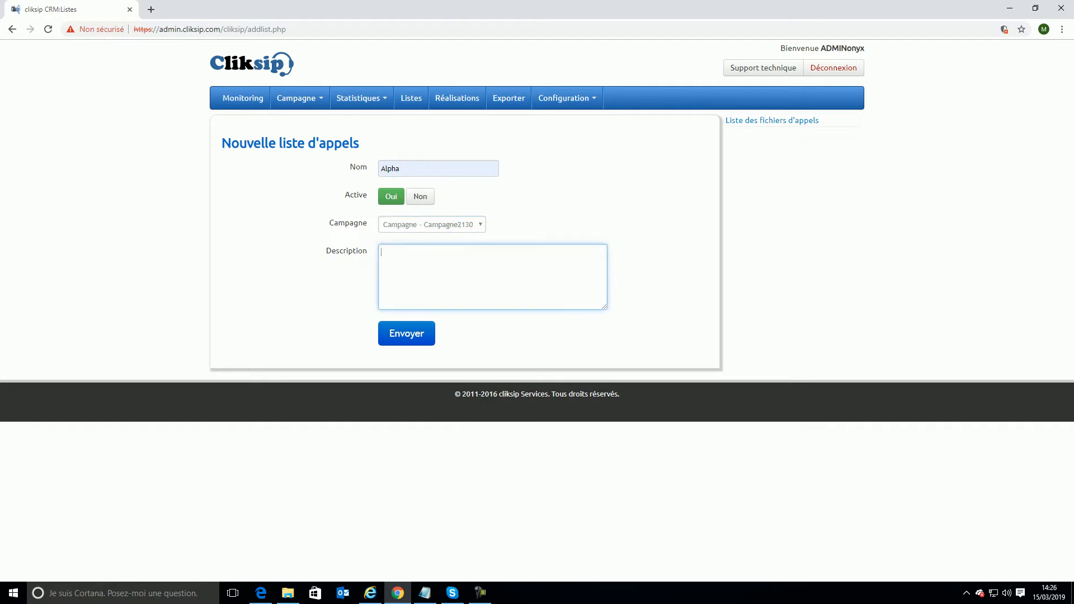
pyautogui.write('Test')
pyautogui.click(406, 334)
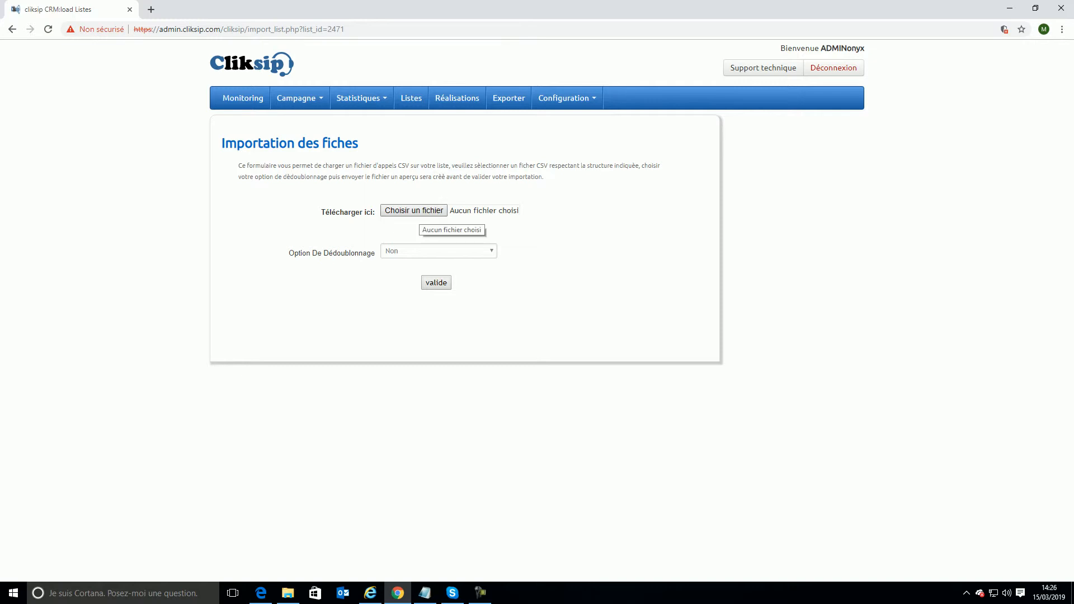
# Open fichier_test from the desktop in Excel and display the full phone number under TELEPHONE in cell A2.
pyautogui.click(417, 211)
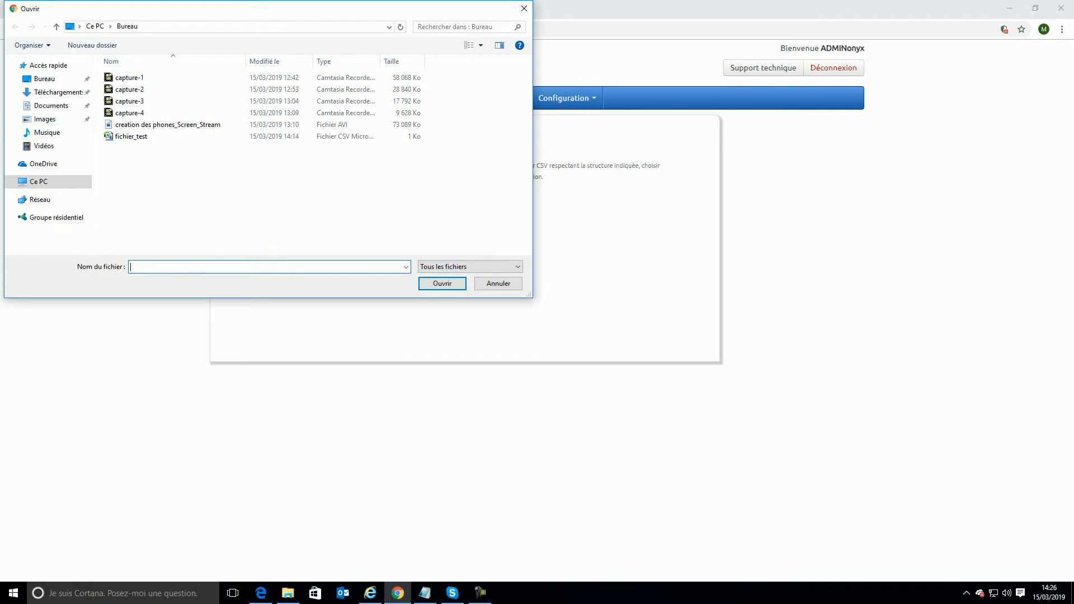
pyautogui.click(498, 283)
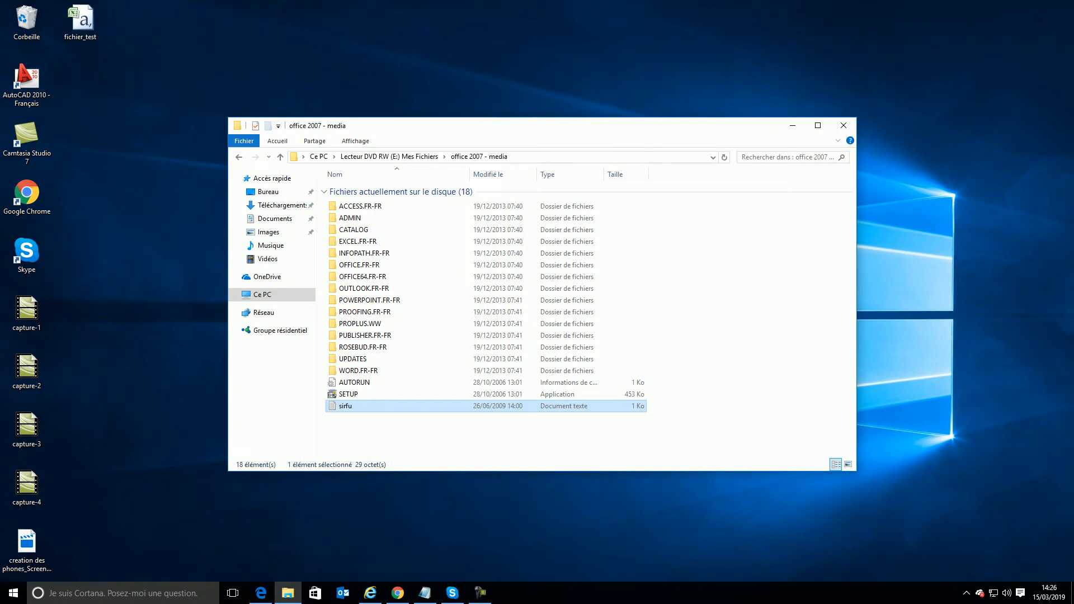
pyautogui.doubleClick(80, 21)
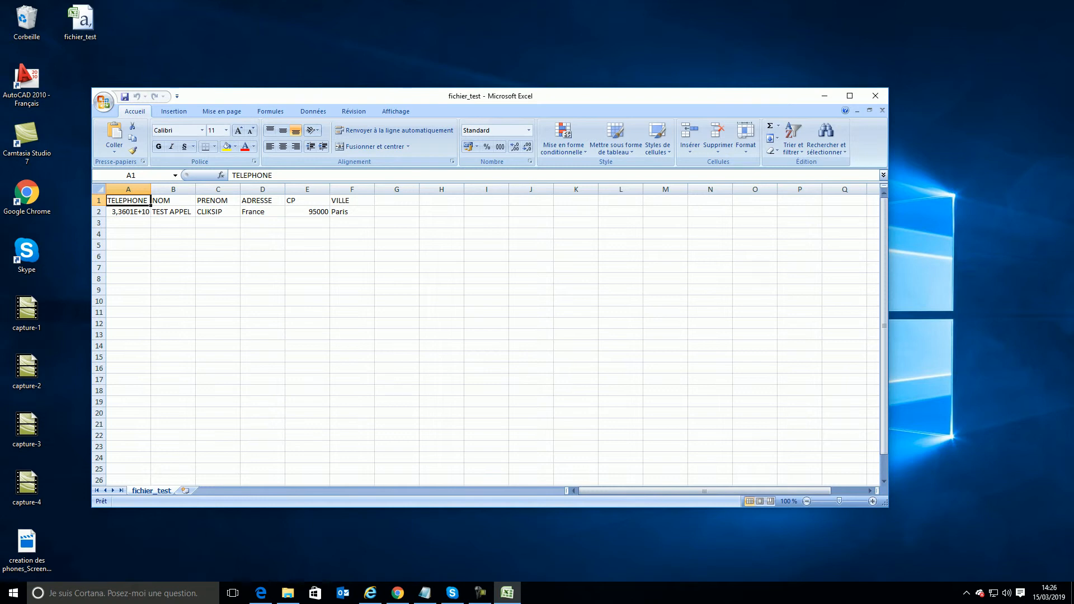
pyautogui.click(128, 212)
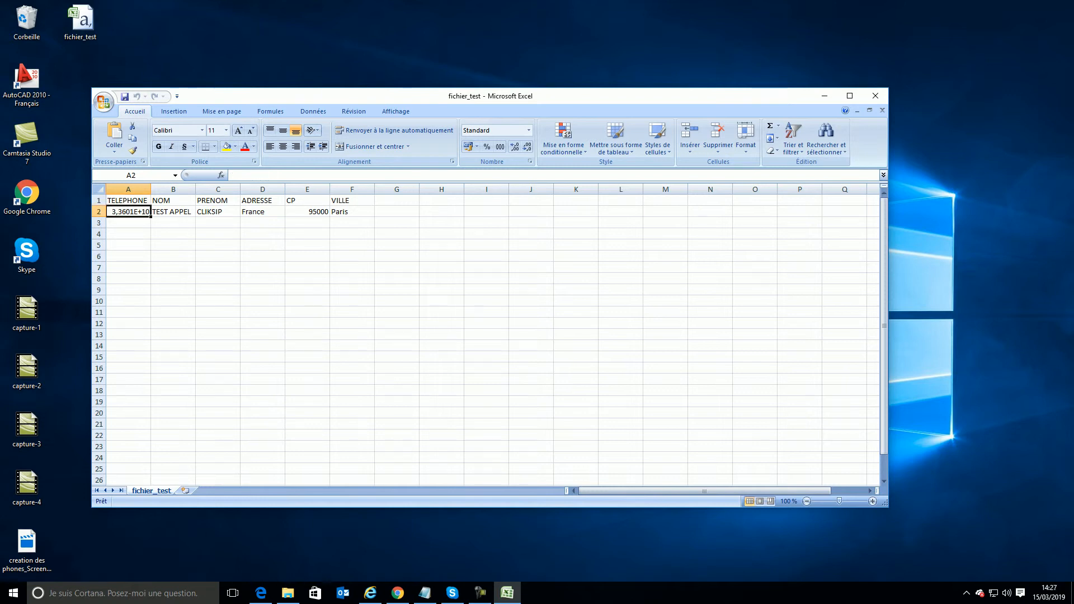
pyautogui.doubleClick(134, 212)
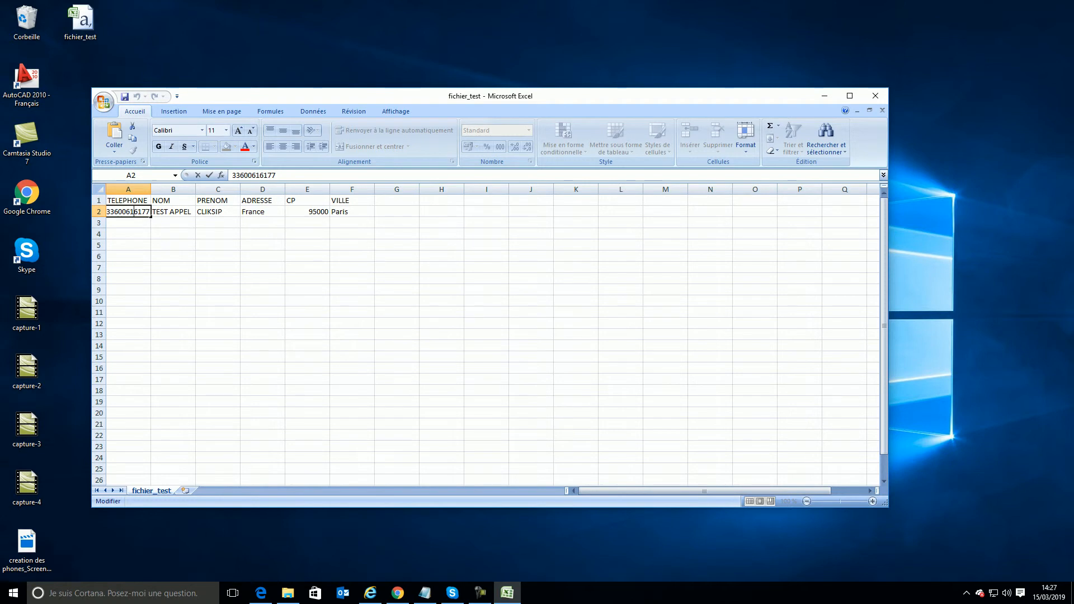
# Save the workbook to the desktop as fichier_test in CSV (séparateur: point-virgule) format, replacing the existing file.
pyautogui.click(104, 102)
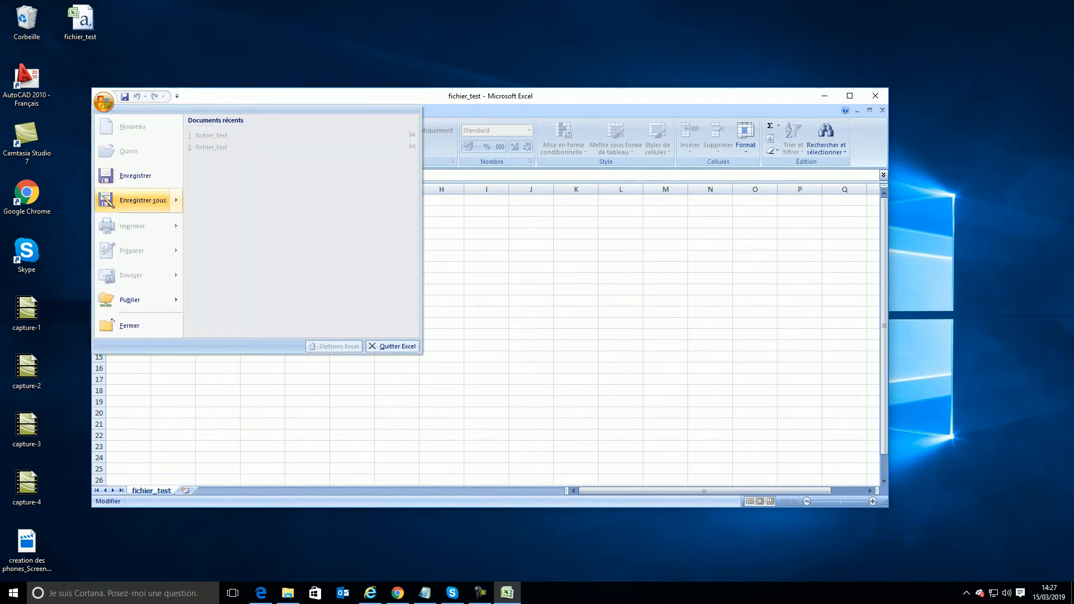
pyautogui.click(143, 200)
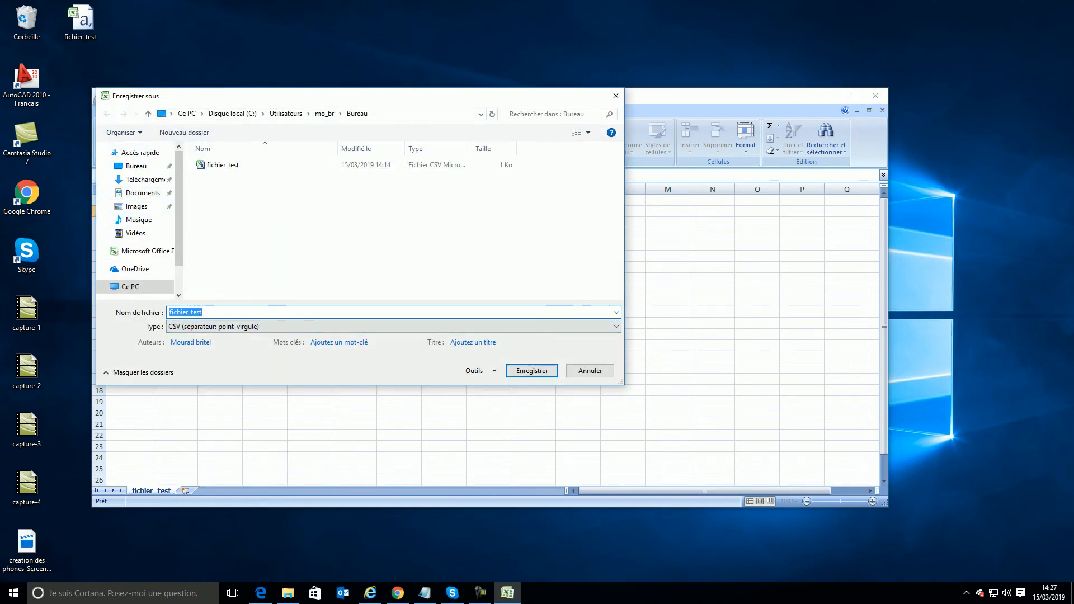
pyautogui.click(393, 327)
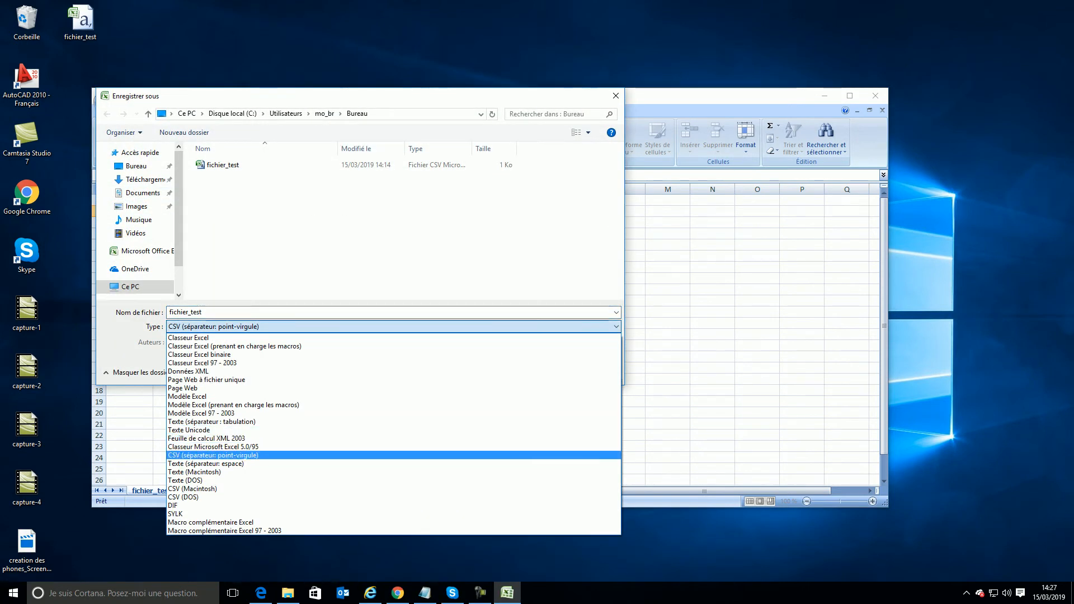
pyautogui.click(213, 456)
pyautogui.press('Return')
pyautogui.press('Left')
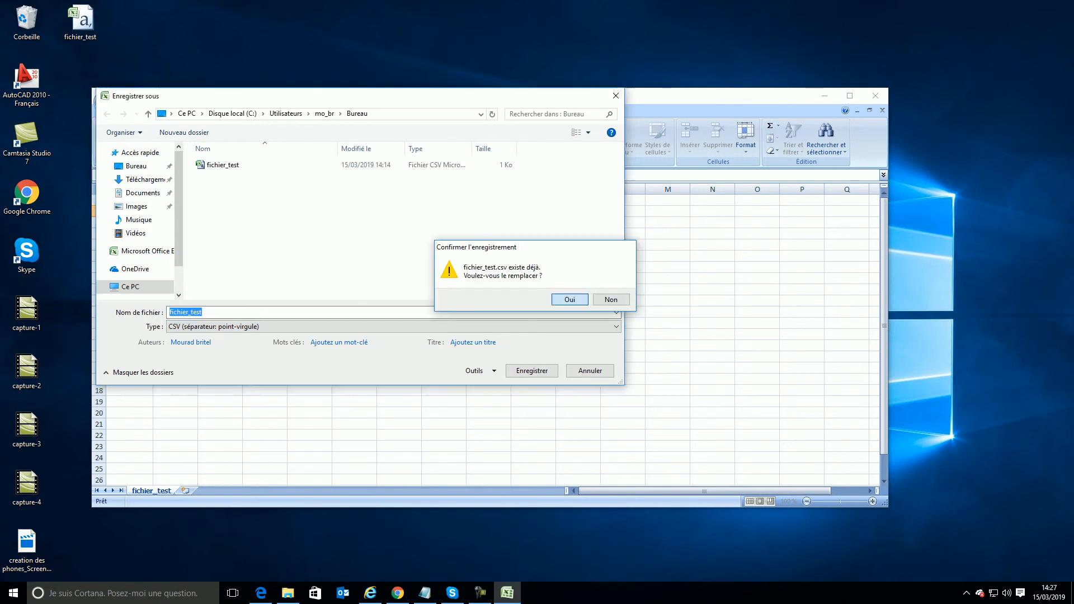
pyautogui.press('Return')
pyautogui.press('Return')
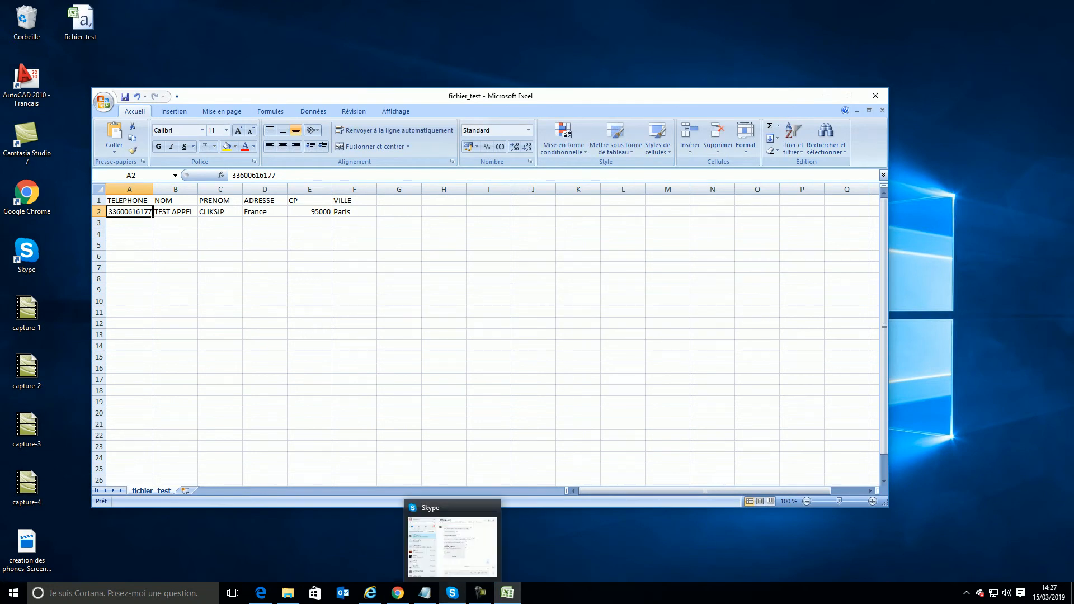
# Switch back to Cliksip in Chrome and choose fichier_test from the desktop as the file to import.
pyautogui.click(397, 593)
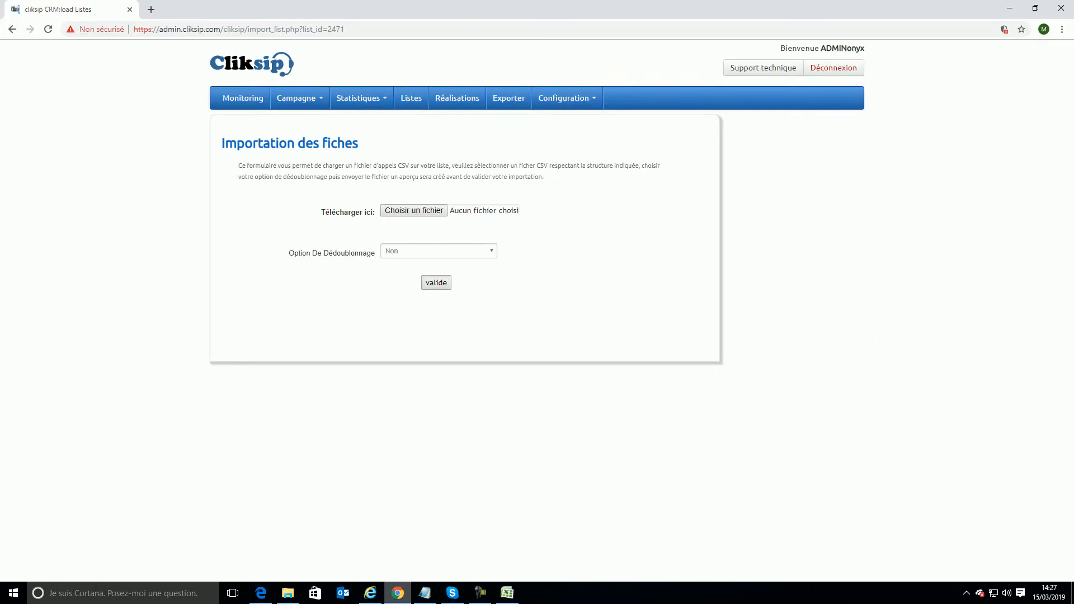
pyautogui.click(414, 211)
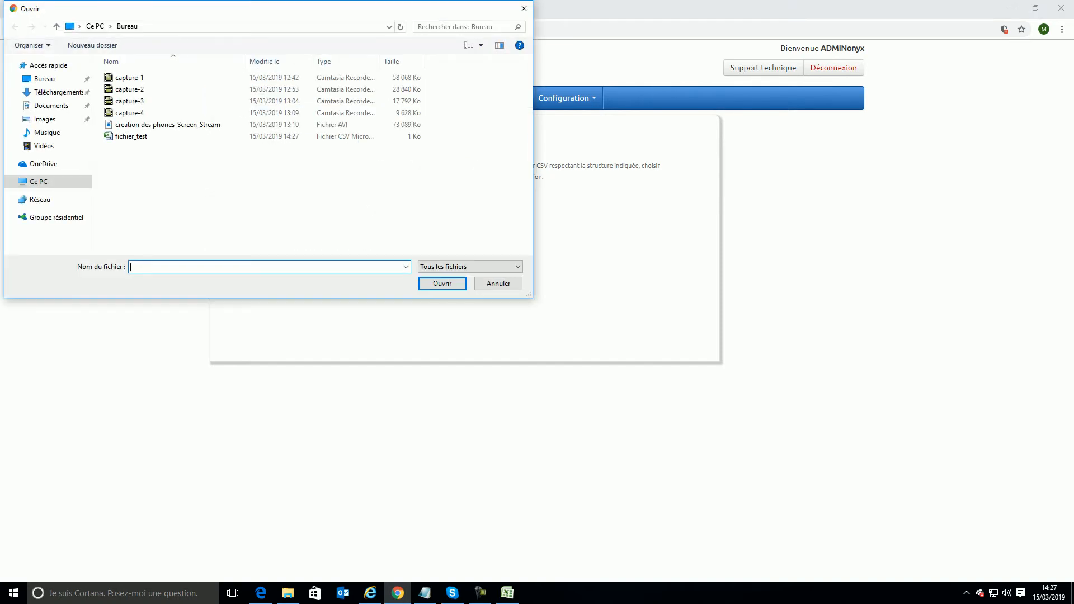
pyautogui.click(524, 8)
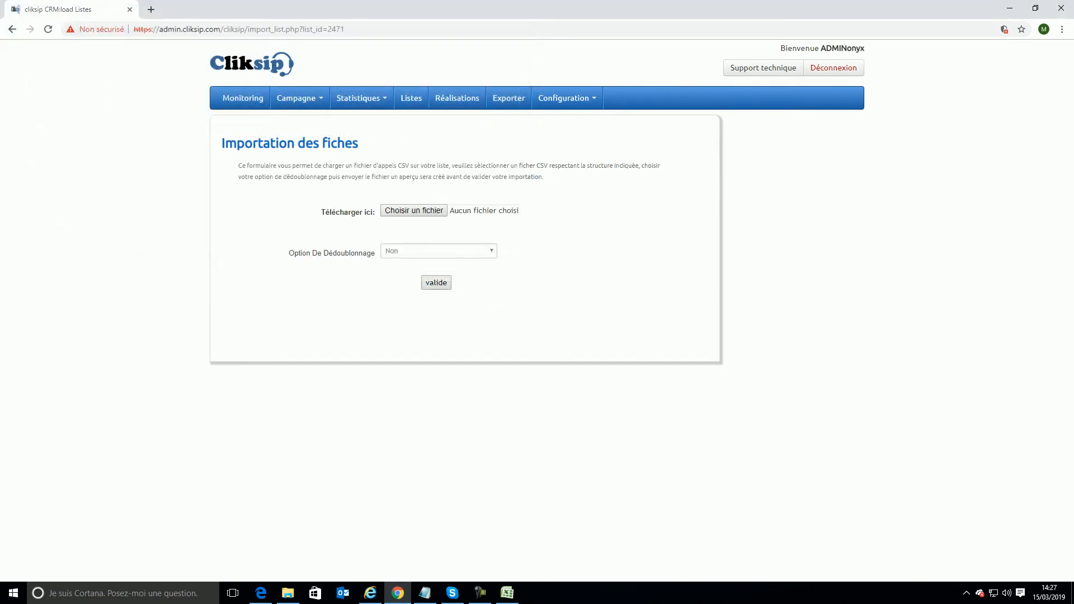
pyautogui.click(414, 211)
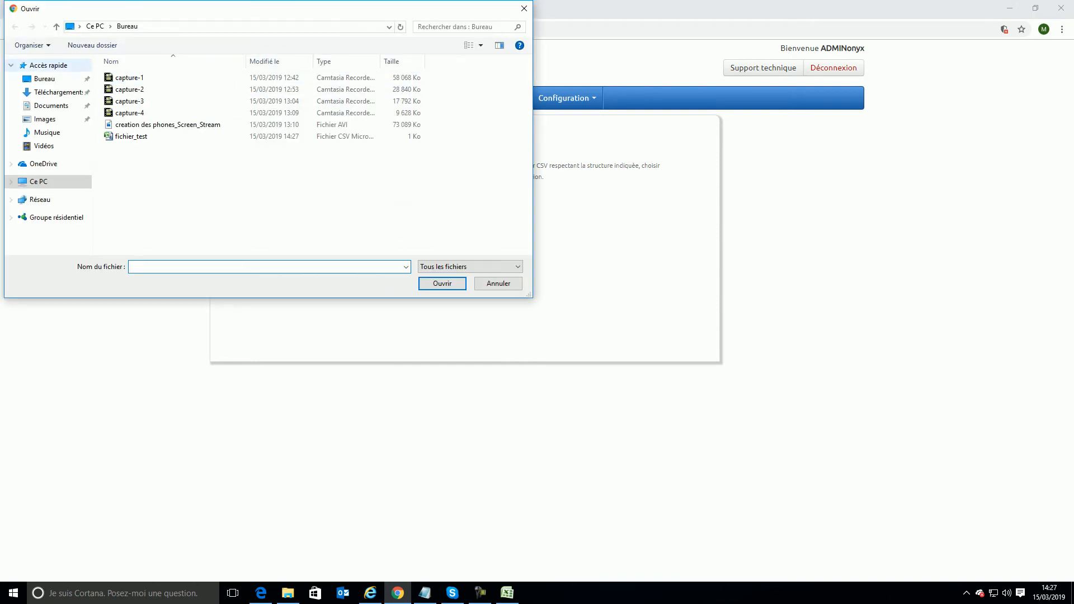
pyautogui.click(45, 79)
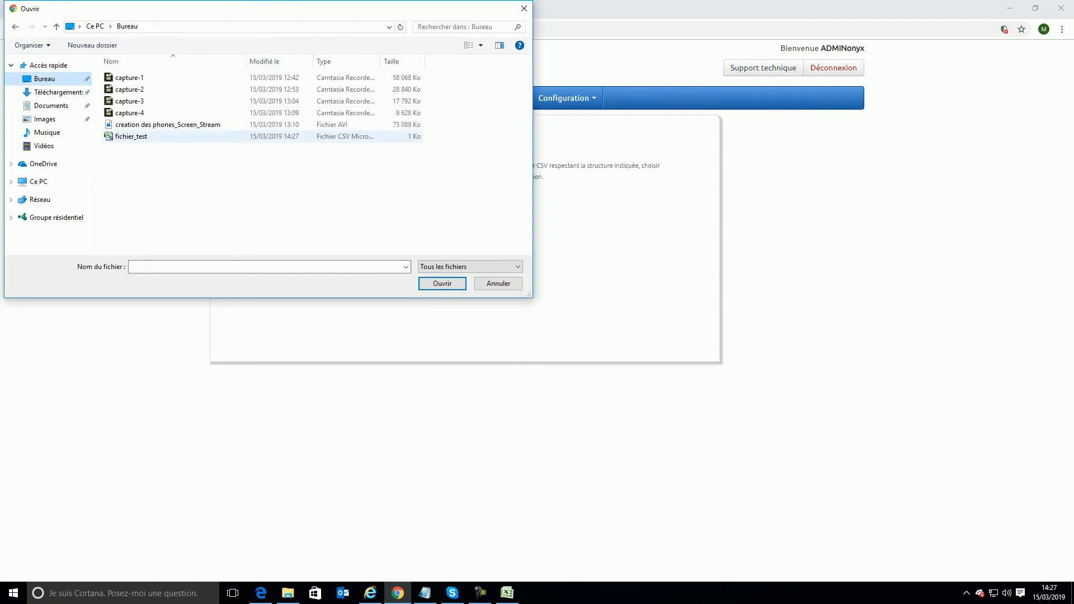
pyautogui.click(132, 136)
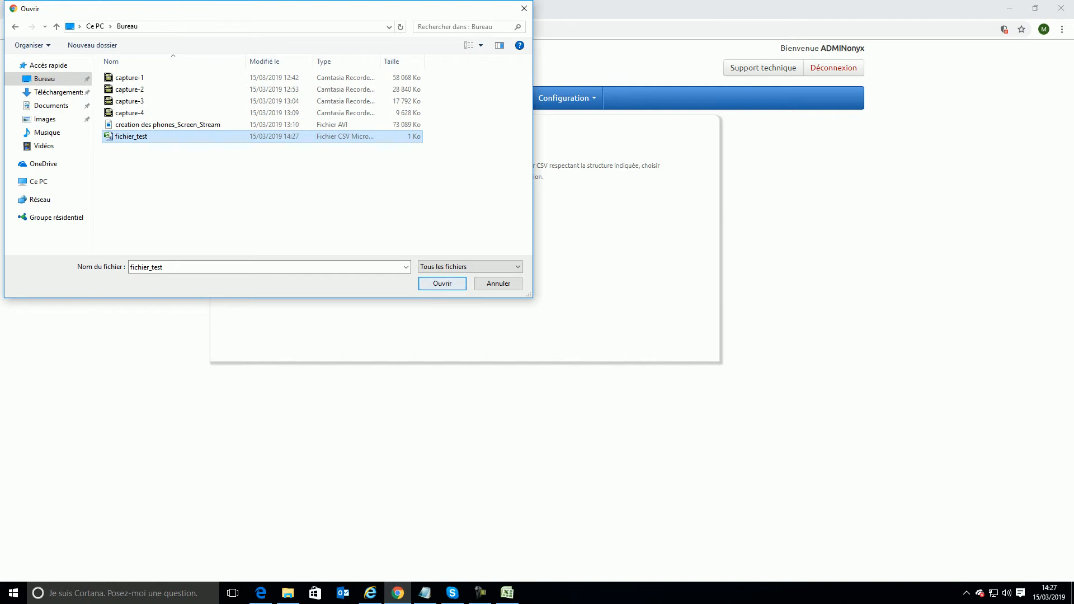
pyautogui.click(442, 284)
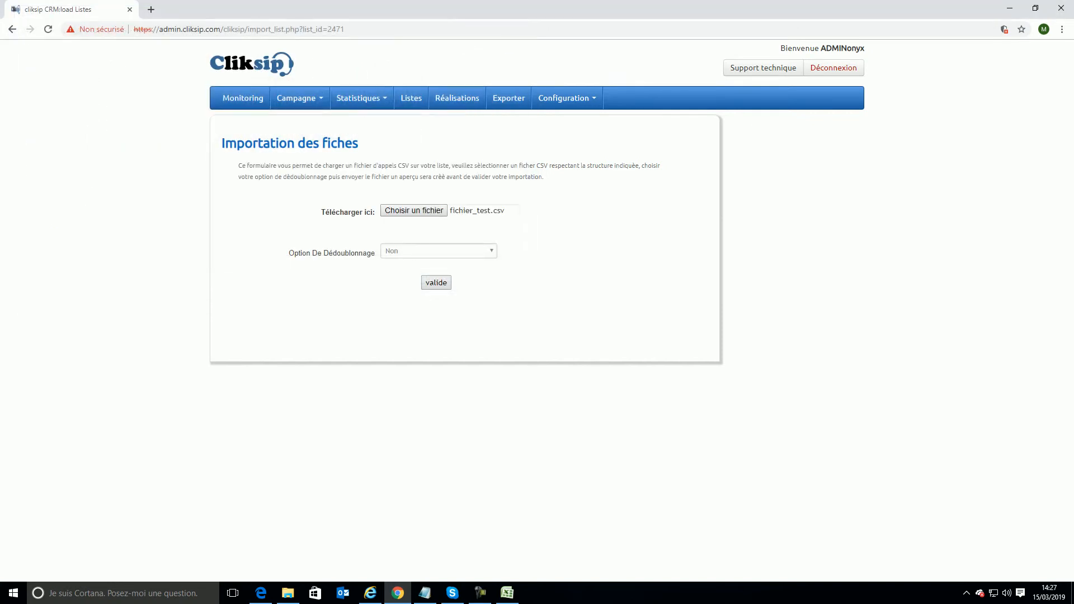
# Set the deduplication option to Dédoublonnage par Liste and submit the file.
pyautogui.click(438, 252)
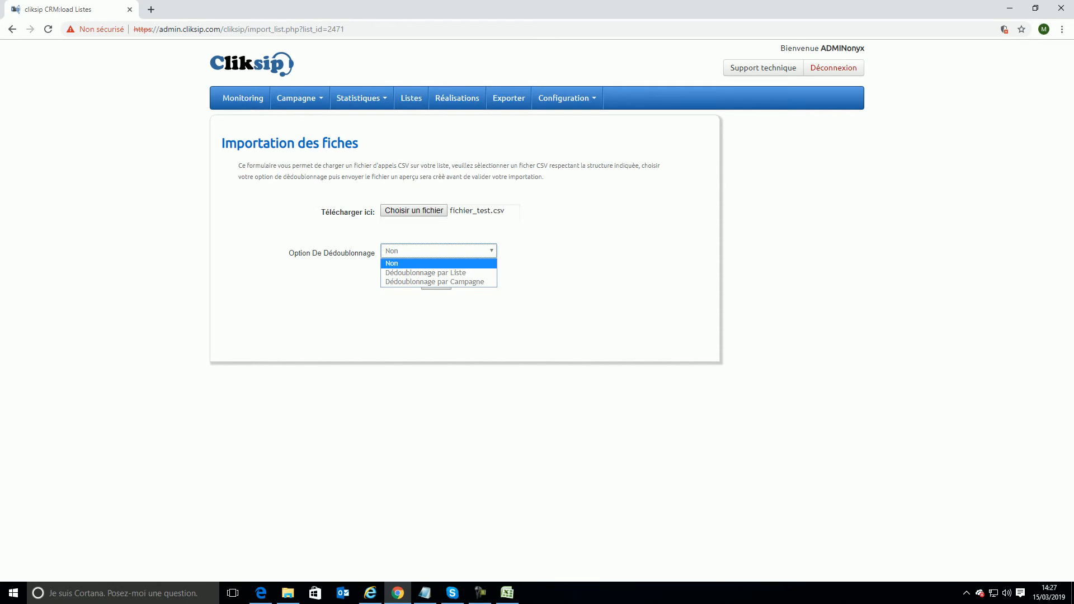
pyautogui.click(425, 273)
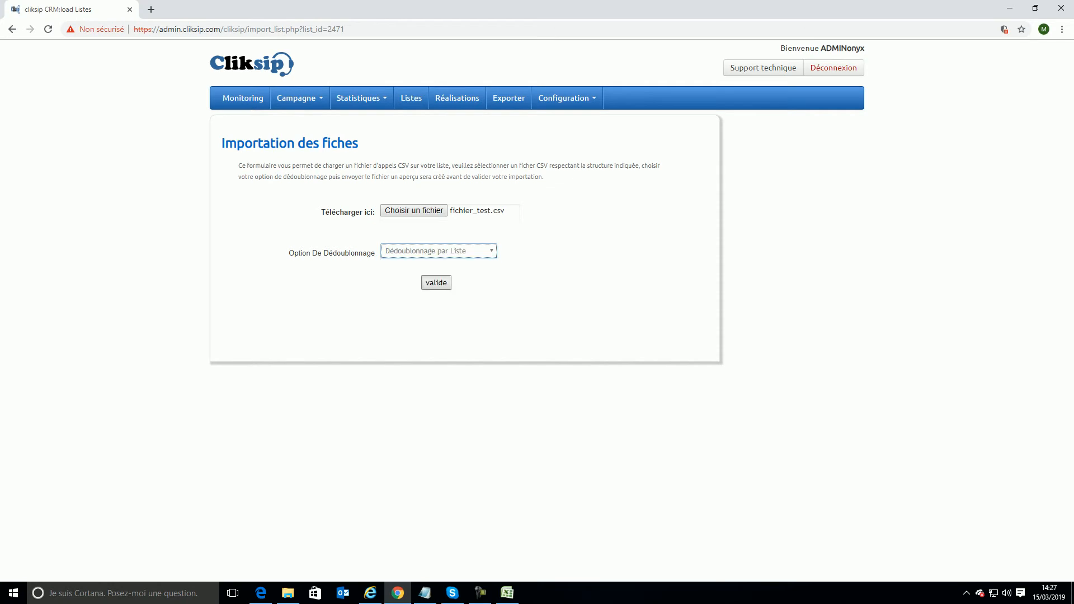
pyautogui.click(435, 283)
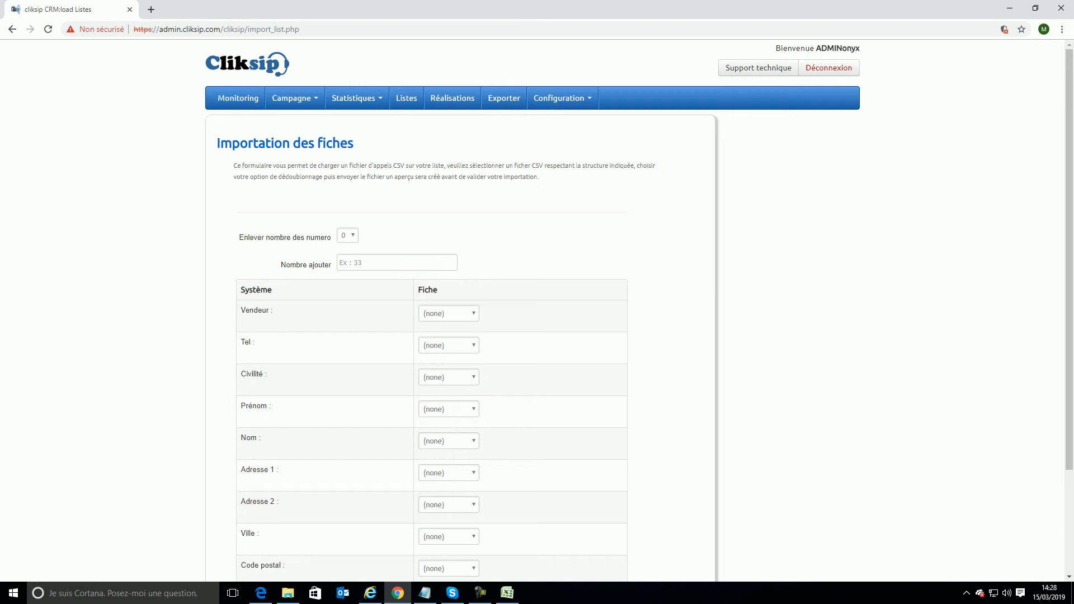
# Try removing 2 digits from the numbers and adding the prefix 33, resetting the removal to 0 and clearing the prefix.
pyautogui.click(347, 235)
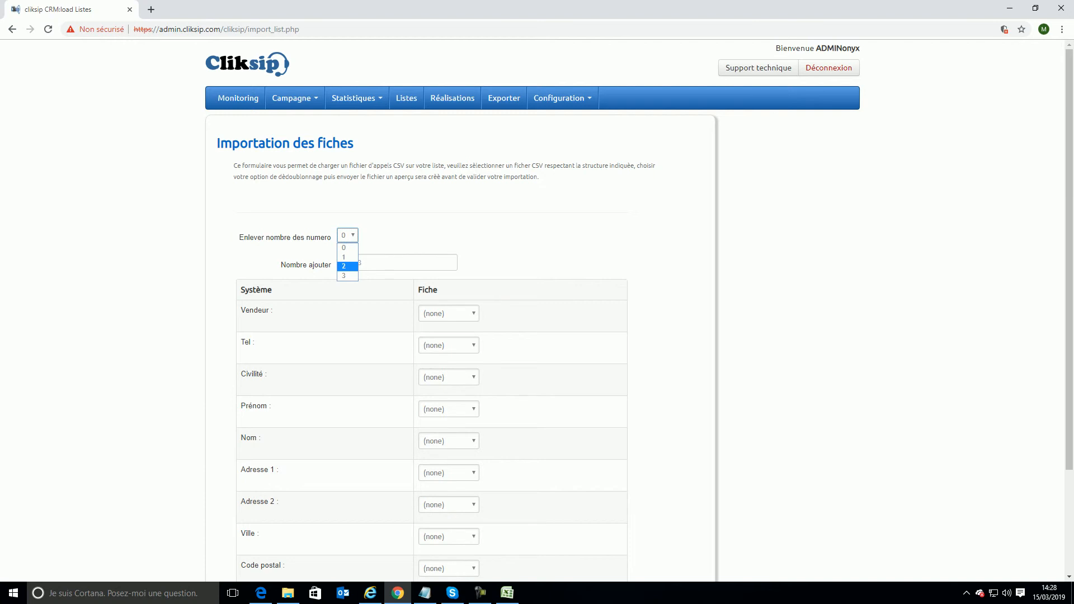
pyautogui.click(348, 267)
pyautogui.click(347, 235)
pyautogui.click(348, 247)
pyautogui.press('Tab')
pyautogui.write('33')
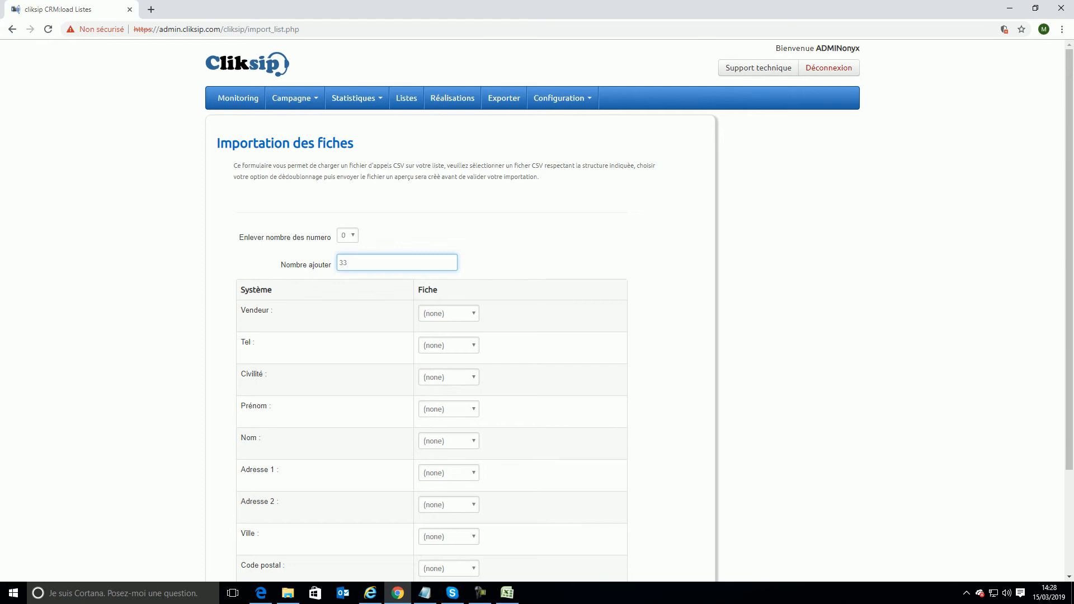
pyautogui.press('BackSpace')
pyautogui.press('BackSpace')
# Map Vendeur to TELEPHONE, Tel to NOM, Civilité to PRENOM, Prénom to ADRESSE and Nom to CP, and validate the import.
pyautogui.click(449, 314)
pyautogui.click(445, 336)
pyautogui.click(449, 345)
pyautogui.click(442, 377)
pyautogui.click(449, 377)
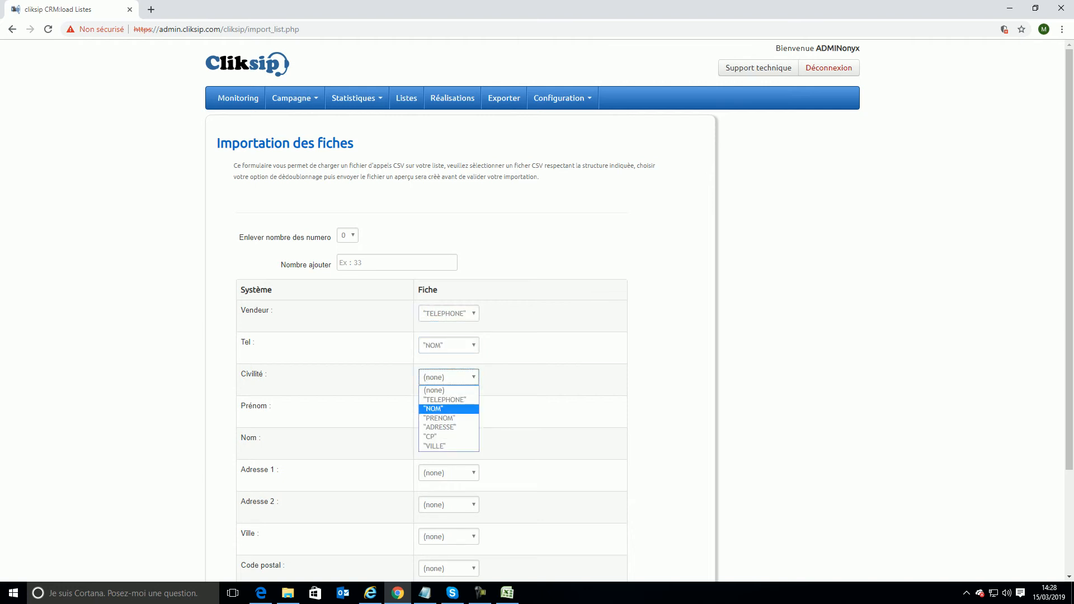
pyautogui.click(440, 418)
pyautogui.click(449, 409)
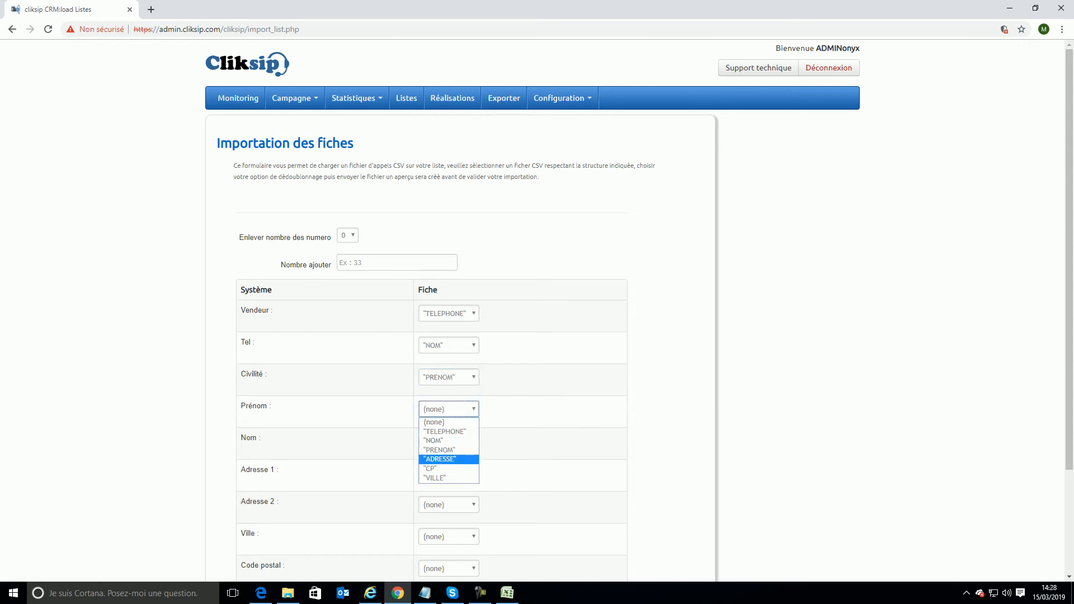
pyautogui.click(440, 459)
pyautogui.click(449, 441)
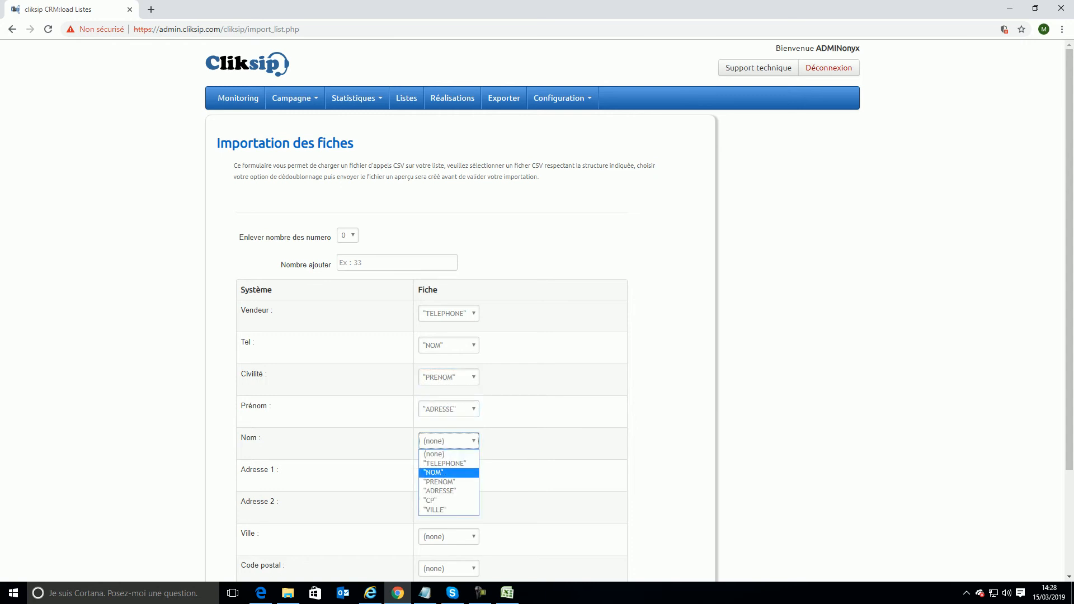
pyautogui.click(440, 501)
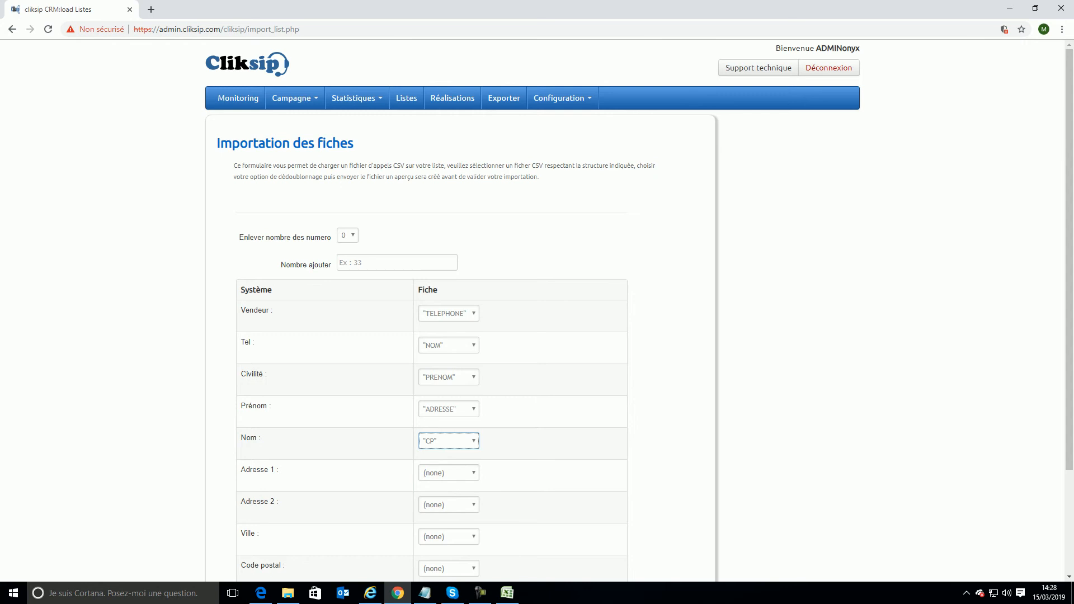
pyautogui.scroll(-3, 537, 310)
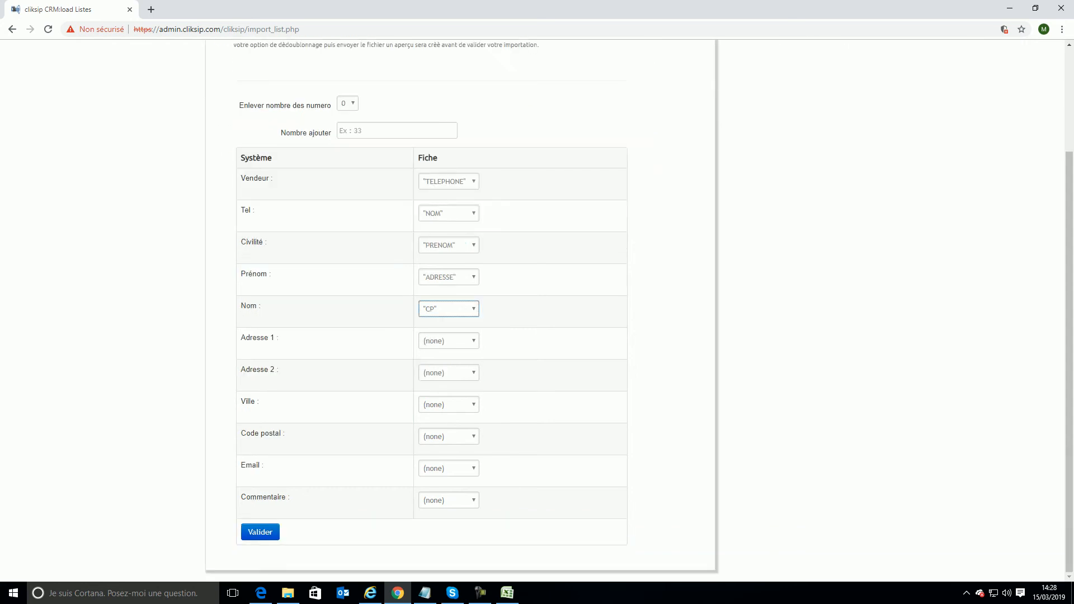
pyautogui.click(260, 532)
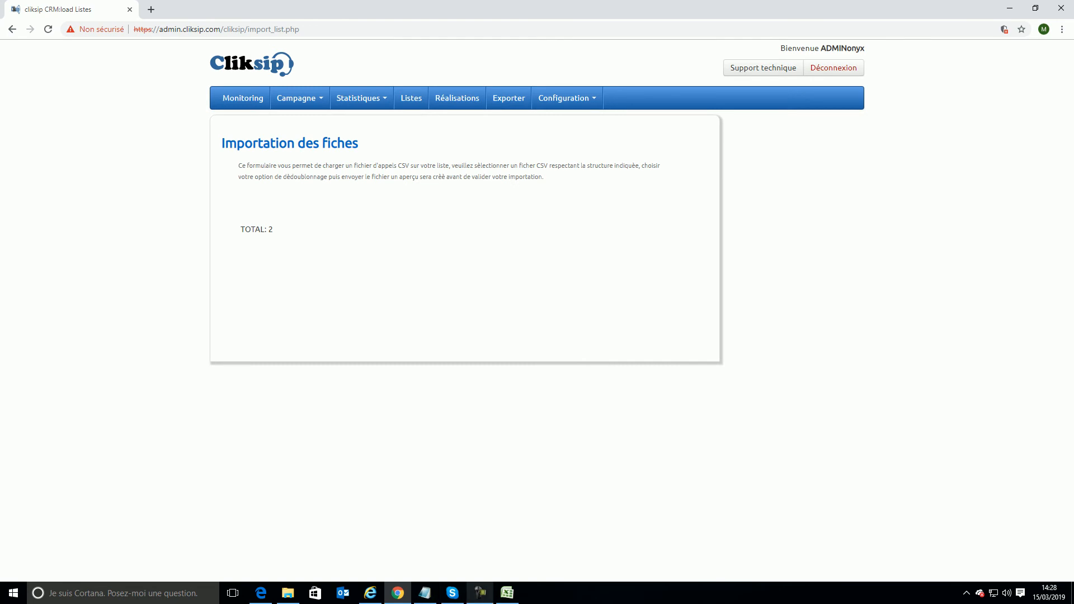
# Filter the call lists by the campaign Campagne2130 and run the search.
pyautogui.click(480, 593)
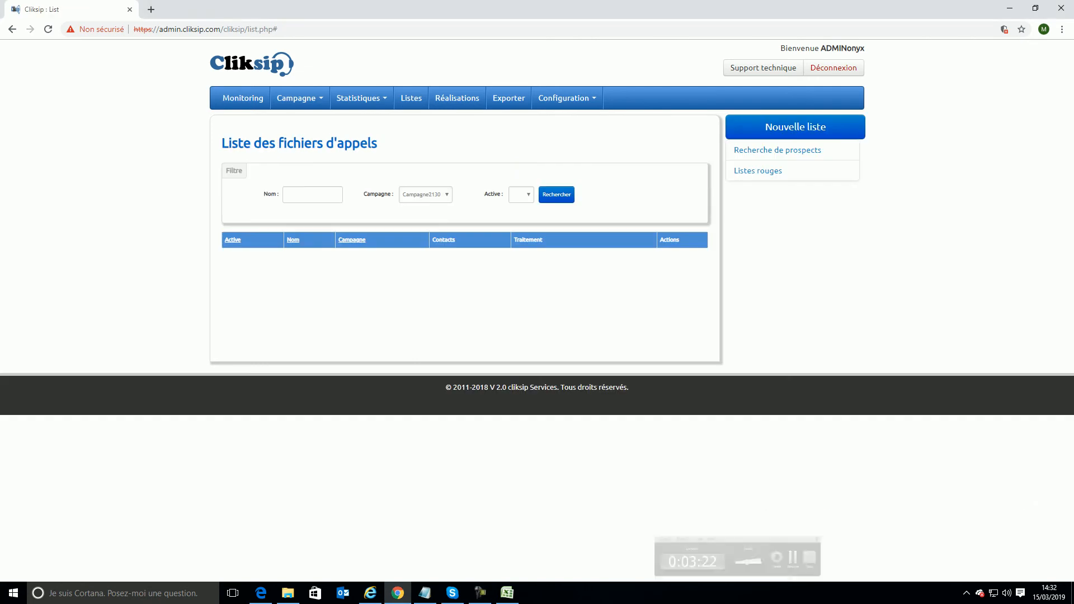
pyautogui.click(426, 195)
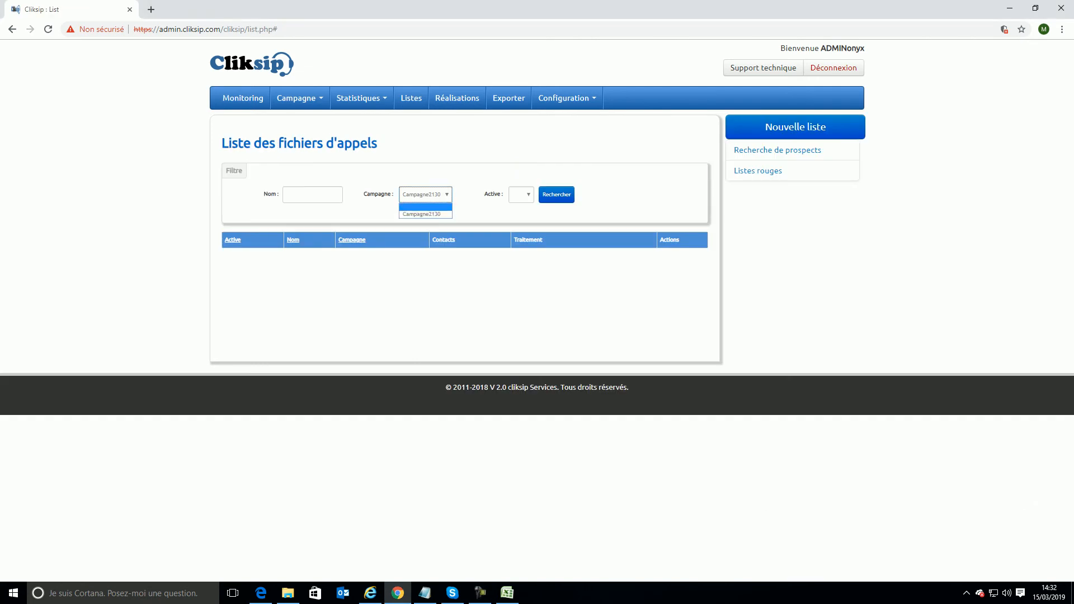
pyautogui.press('Return')
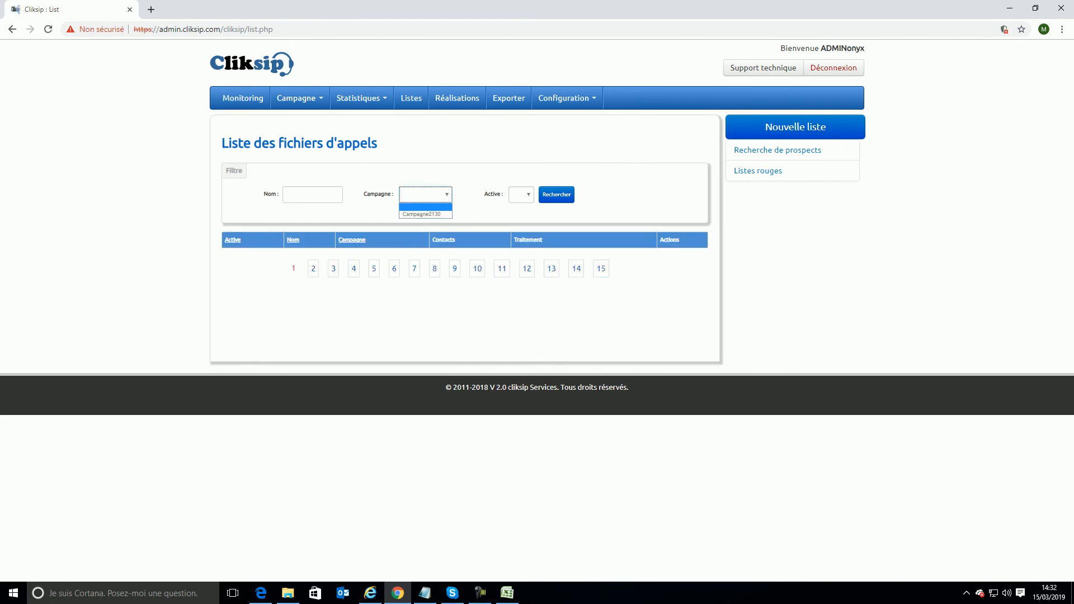
pyautogui.click(425, 214)
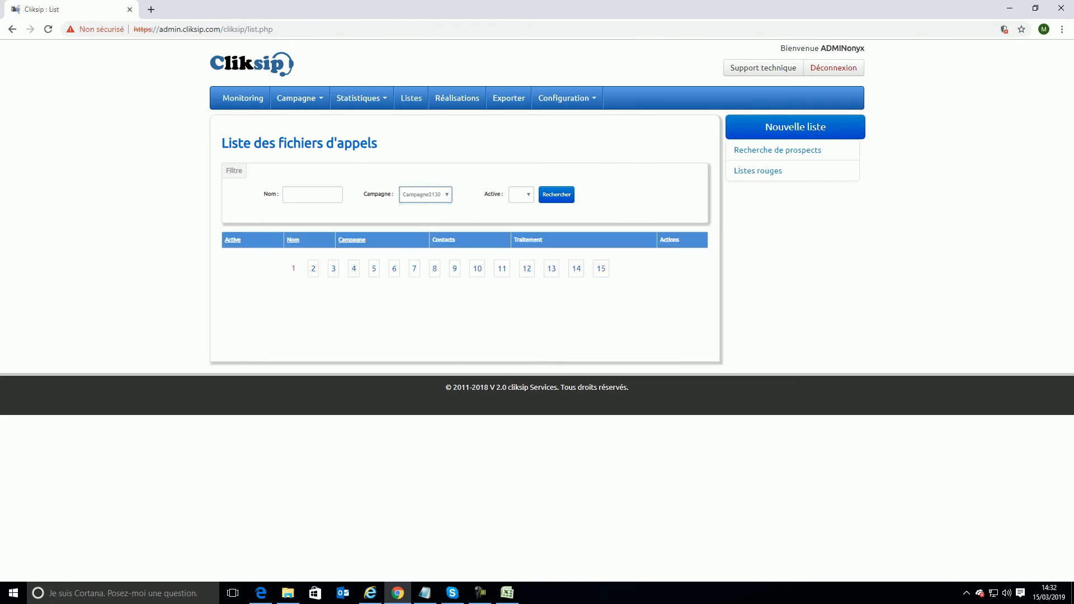
pyautogui.click(557, 194)
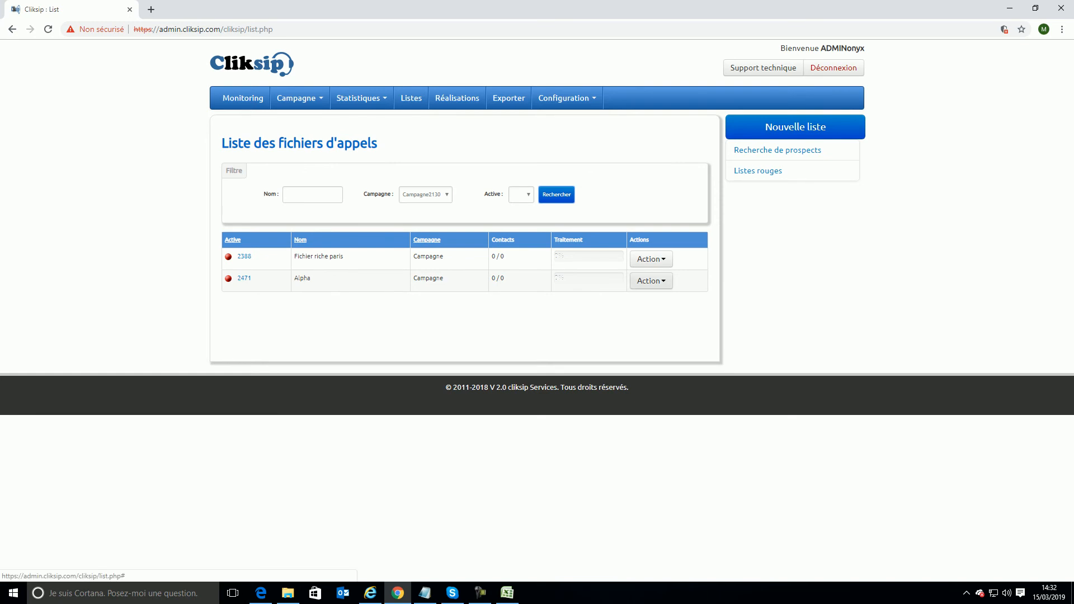
# Activate the Alpha call list and show the actions available for it.
pyautogui.click(652, 281)
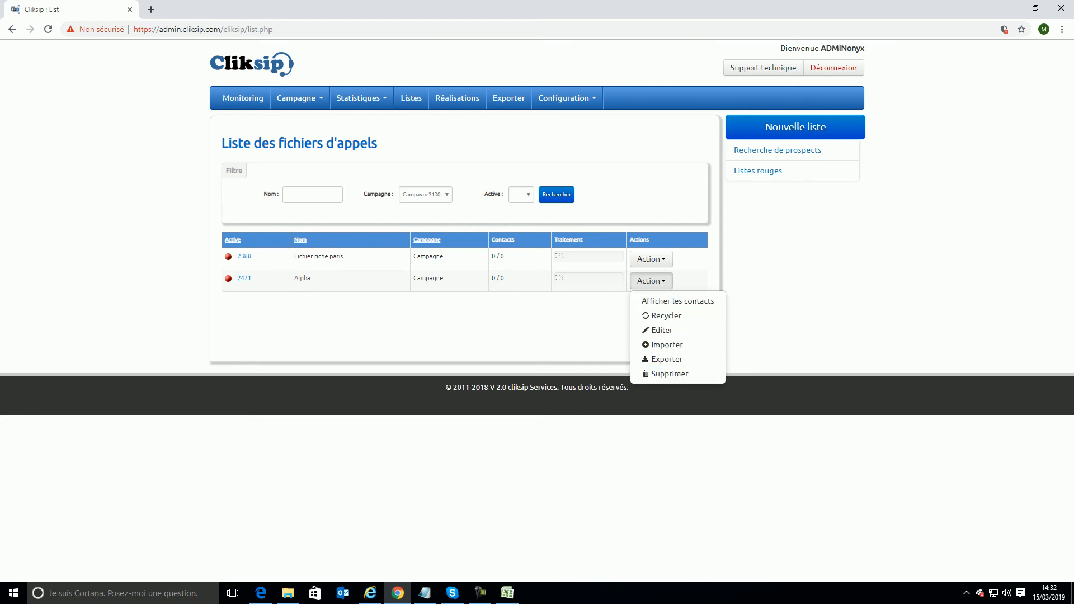
pyautogui.press('Escape')
pyautogui.click(795, 127)
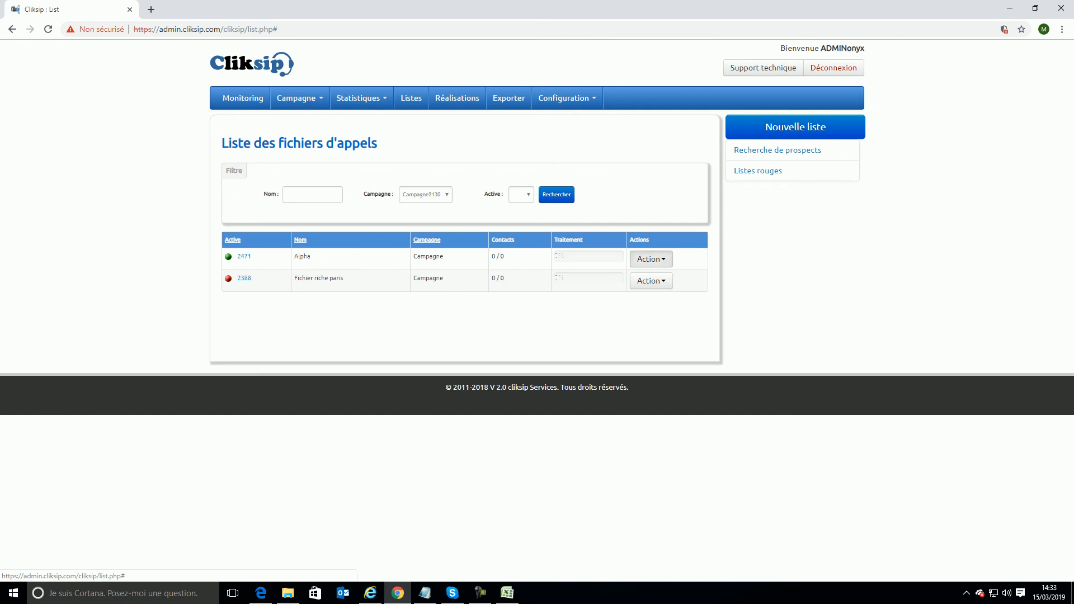
pyautogui.click(651, 259)
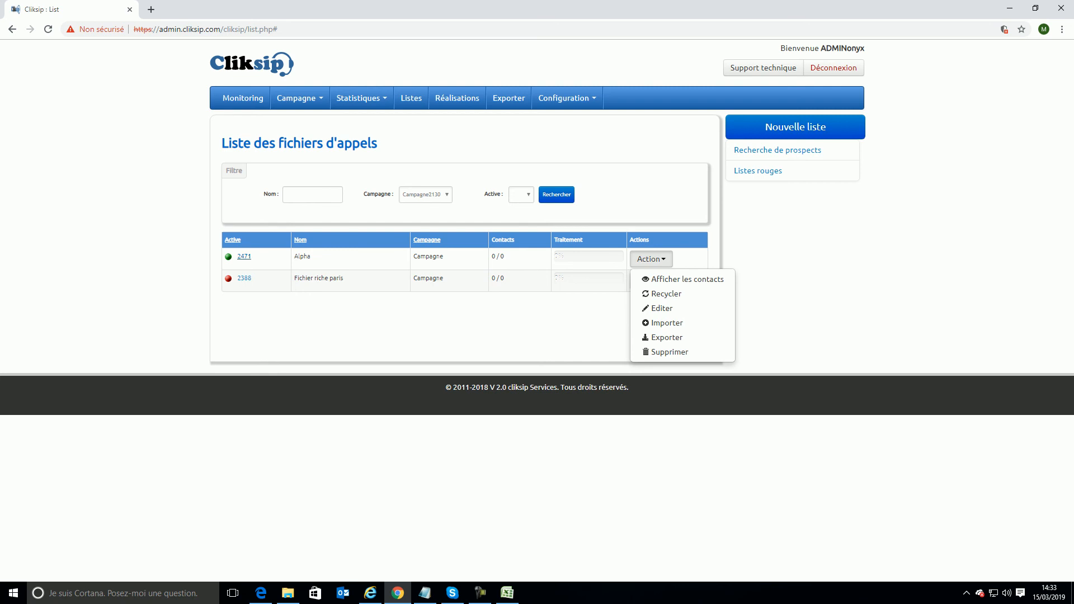
# View the inbound/outbound campaign list, and return to the call lists to search those of Campagne2130 again.
pyautogui.click(296, 98)
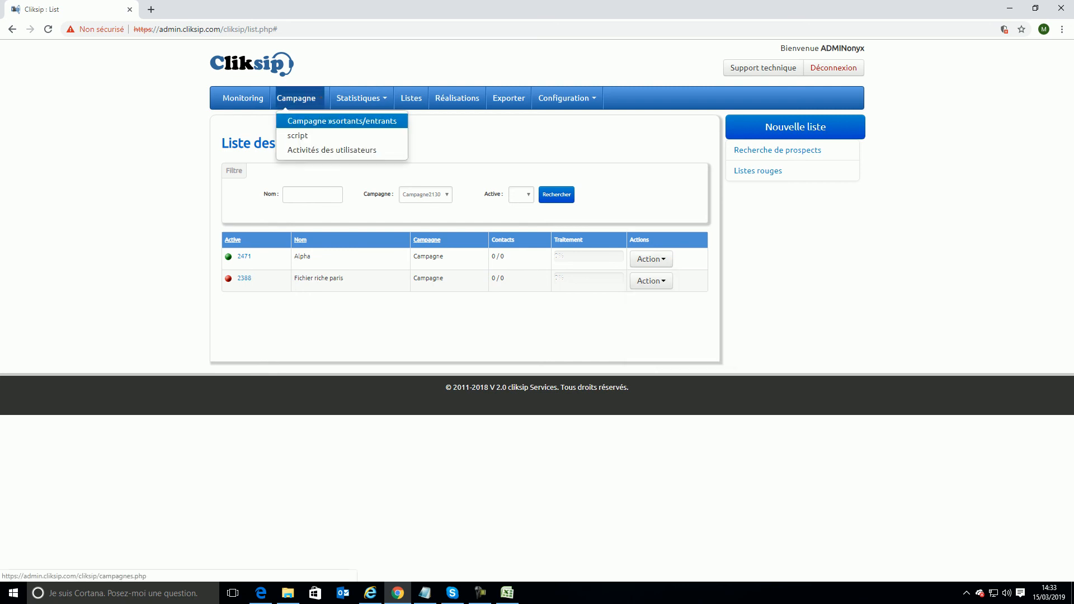
pyautogui.click(342, 120)
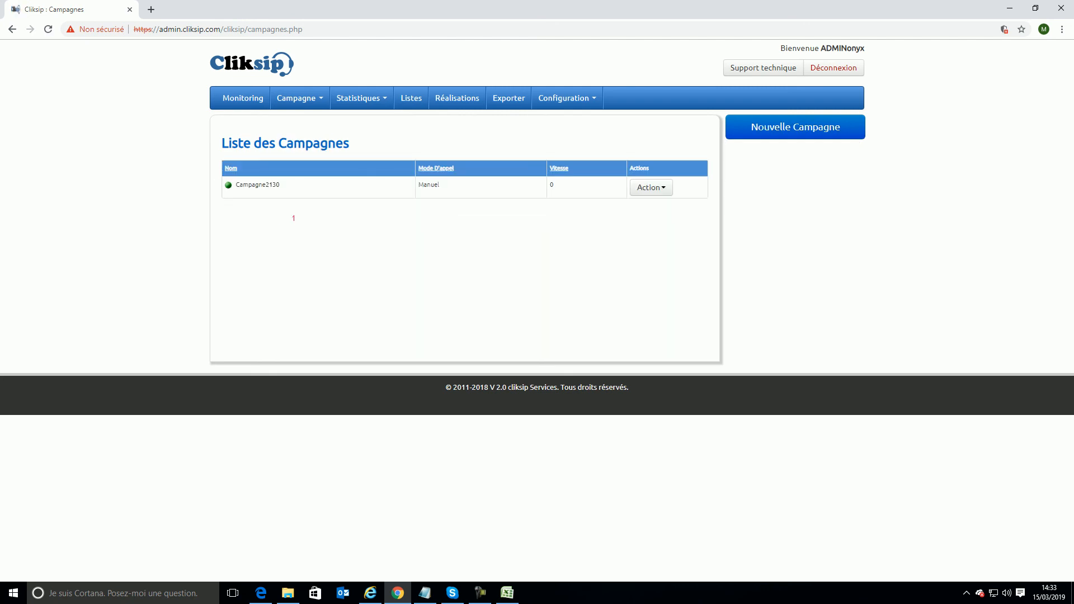
pyautogui.click(412, 98)
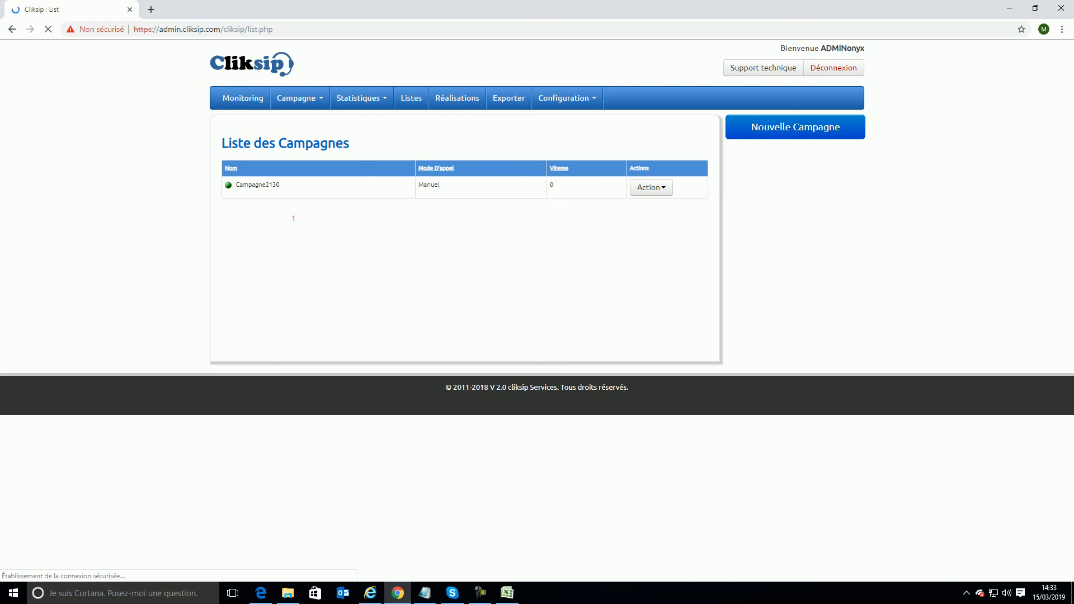
pyautogui.click(426, 195)
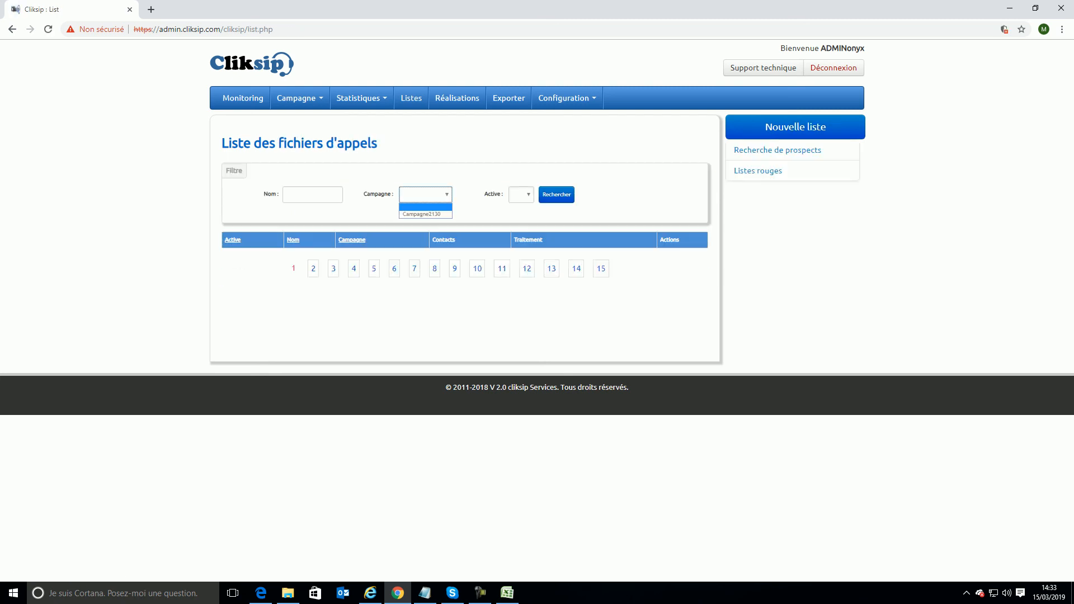
pyautogui.click(426, 214)
pyautogui.click(557, 195)
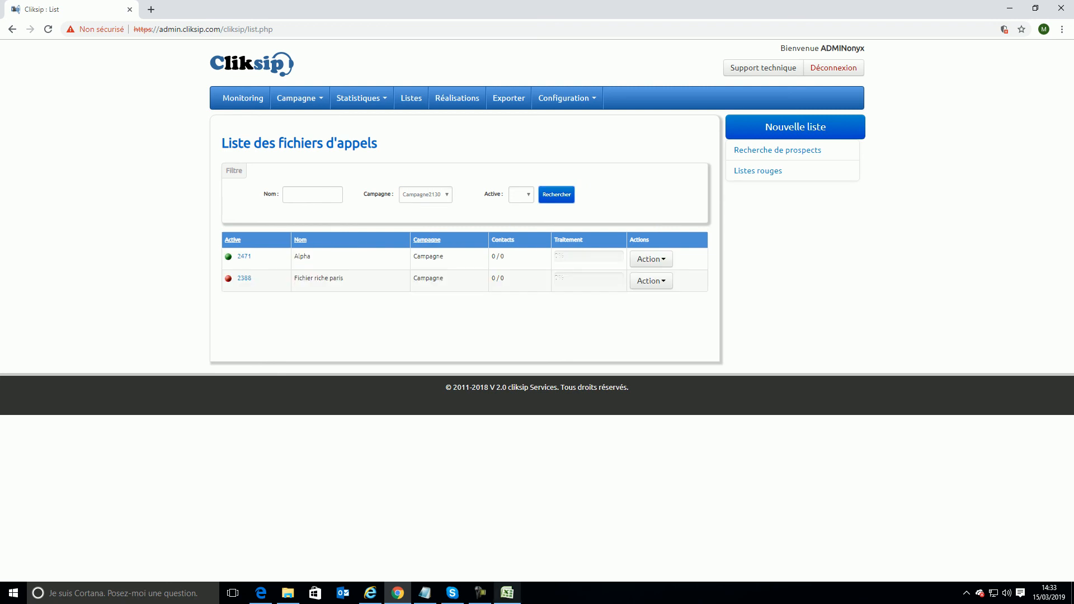
# Switch to Excel to review the contact row and column headings in fichier_test.
pyautogui.click(507, 593)
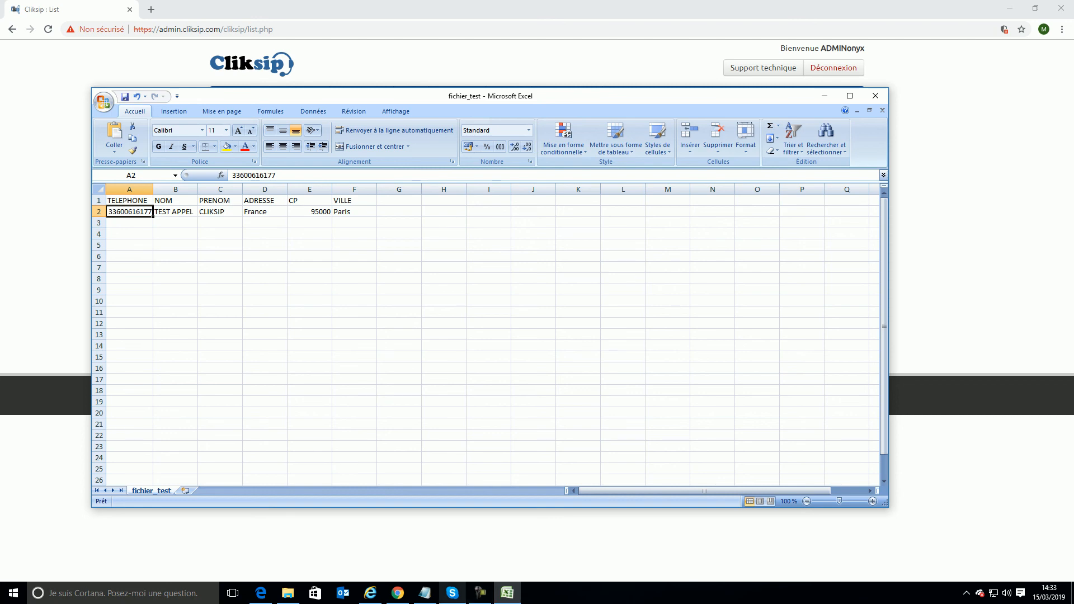
pyautogui.click(480, 593)
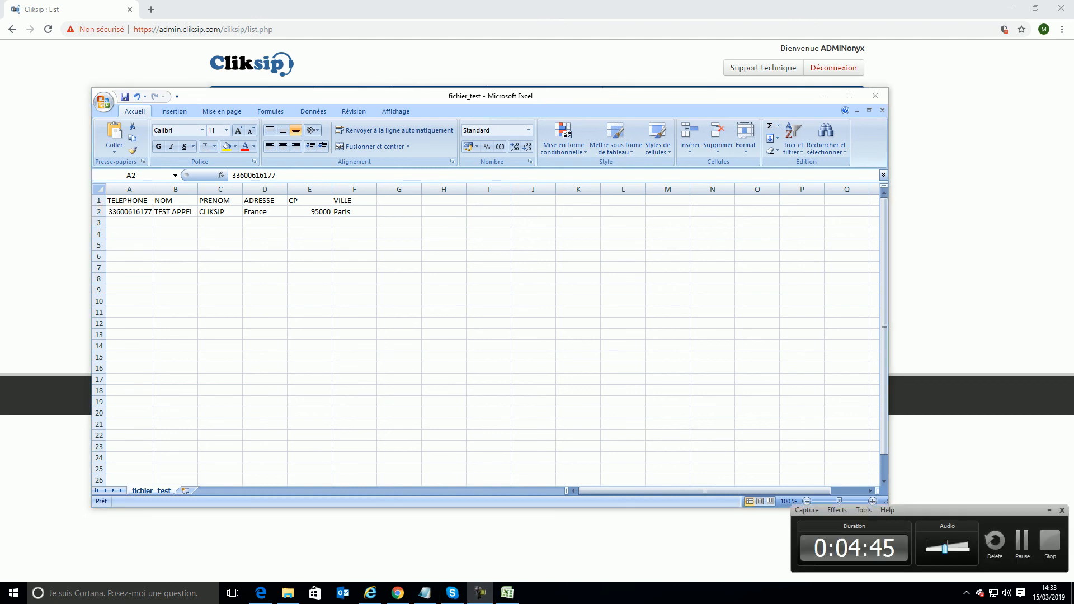